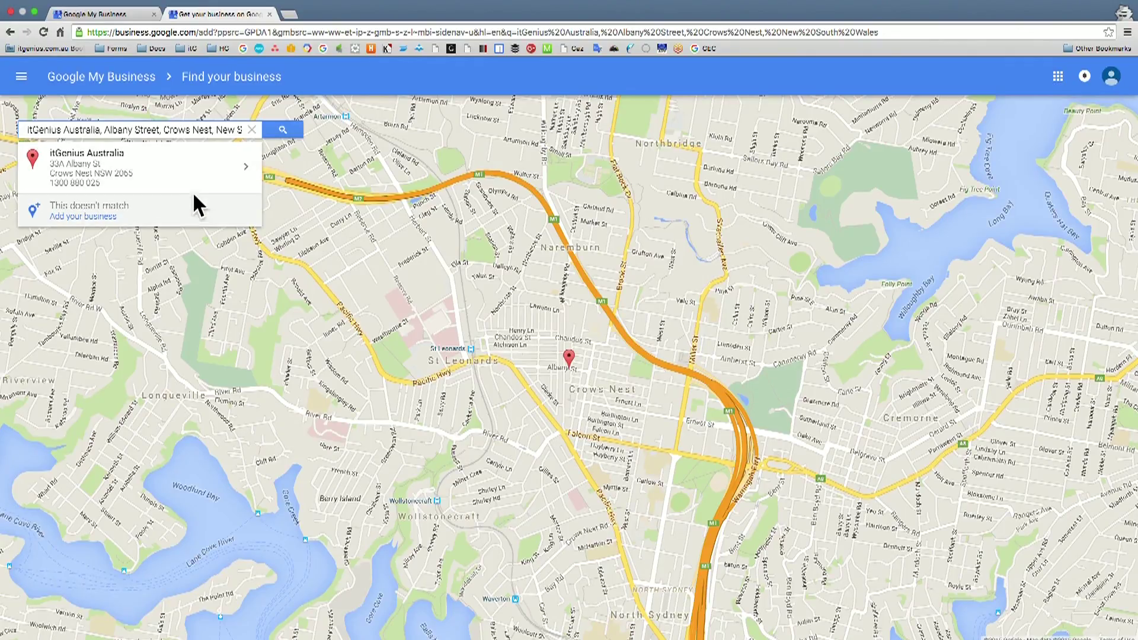
- Add a new business named 'Test Business' with its street address in Crows Nest, NSW
{"action": "left_click", "coordinate": [116, 216]}
{"action": "type", "text": "Test Bu"}
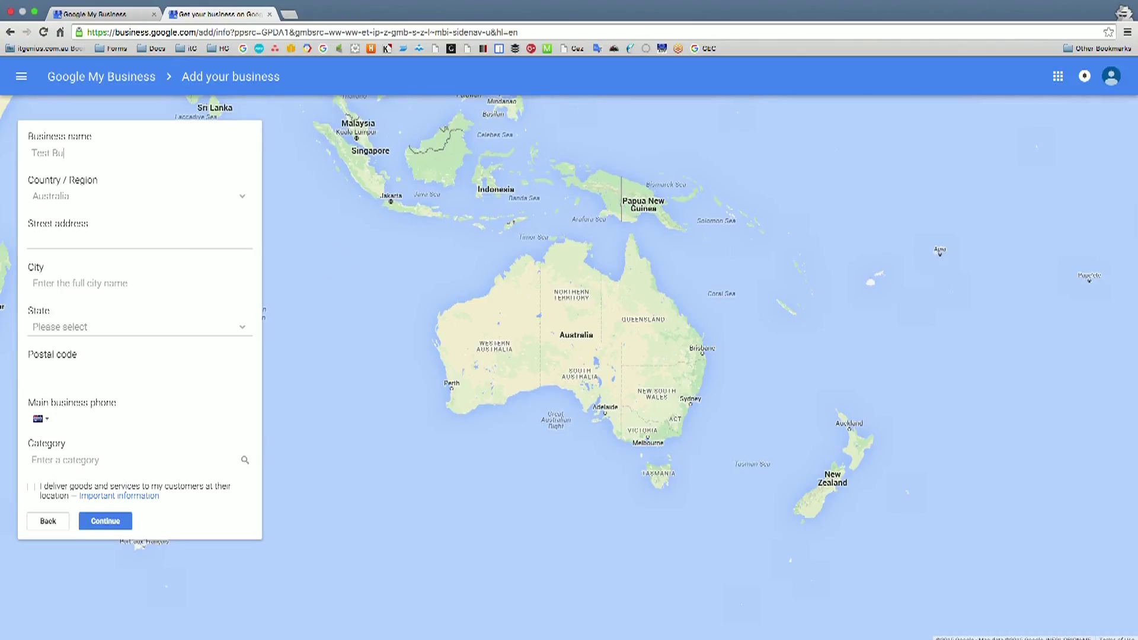
{"action": "type", "text": "siness"}
{"action": "left_click", "coordinate": [142, 241]}
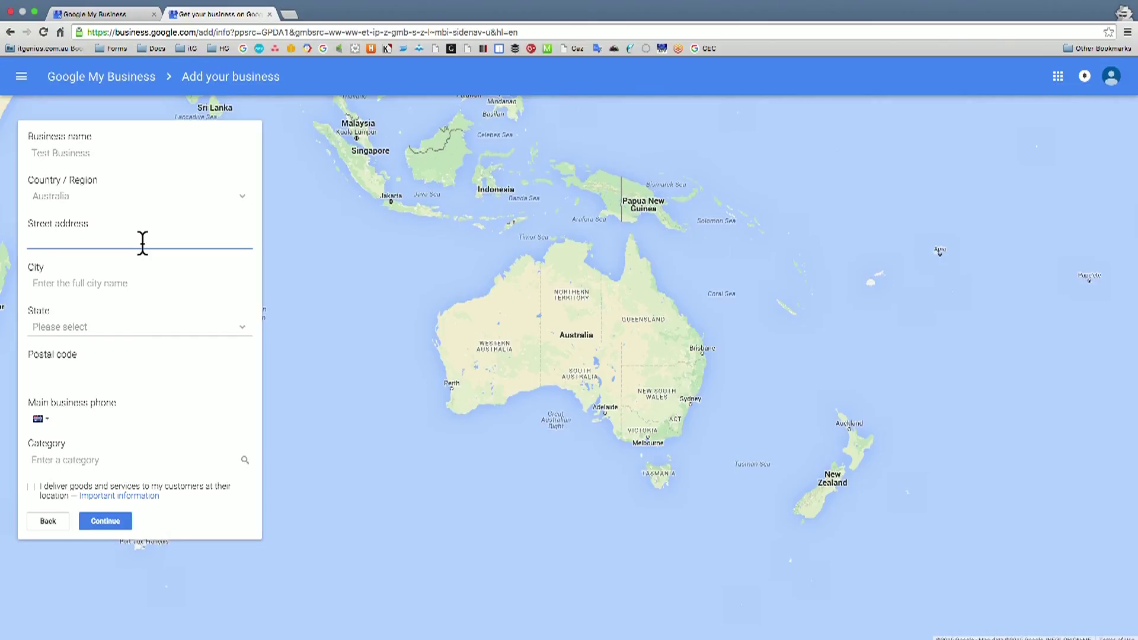
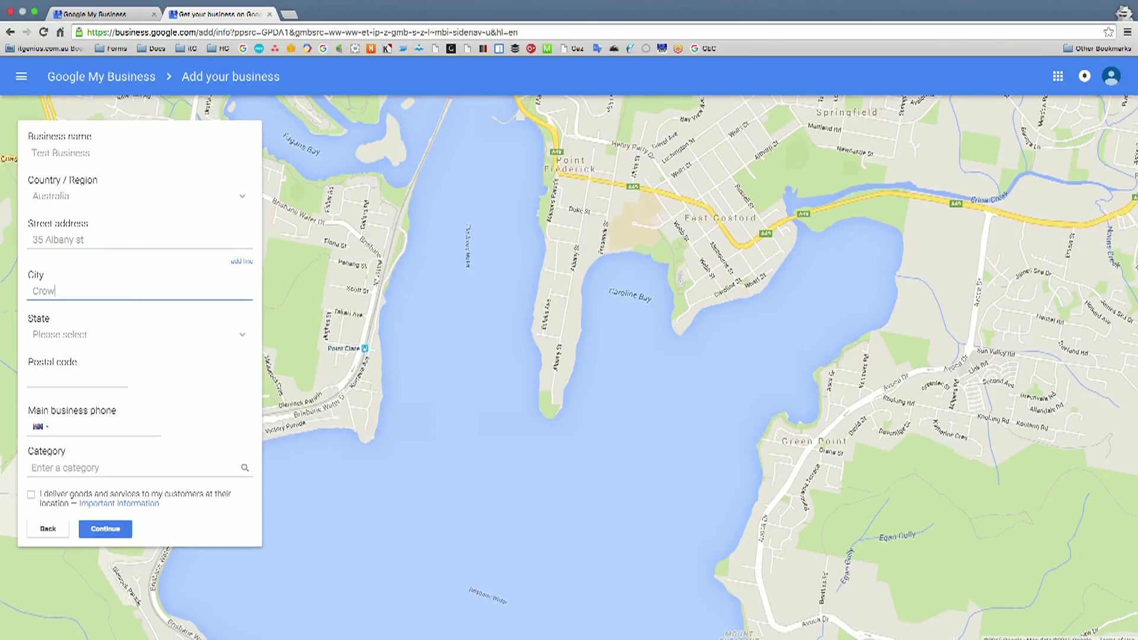
{"action": "left_click", "coordinate": [132, 272]}
{"action": "left_click", "coordinate": [117, 335]}
{"action": "left_click", "coordinate": [115, 350]}
{"action": "left_click", "coordinate": [68, 377]}
{"action": "type", "text": "2065"}
- Enter the business phone number, choose Business-to-Business service, mark customer delivery, and submit
{"action": "left_click", "coordinate": [68, 427]}
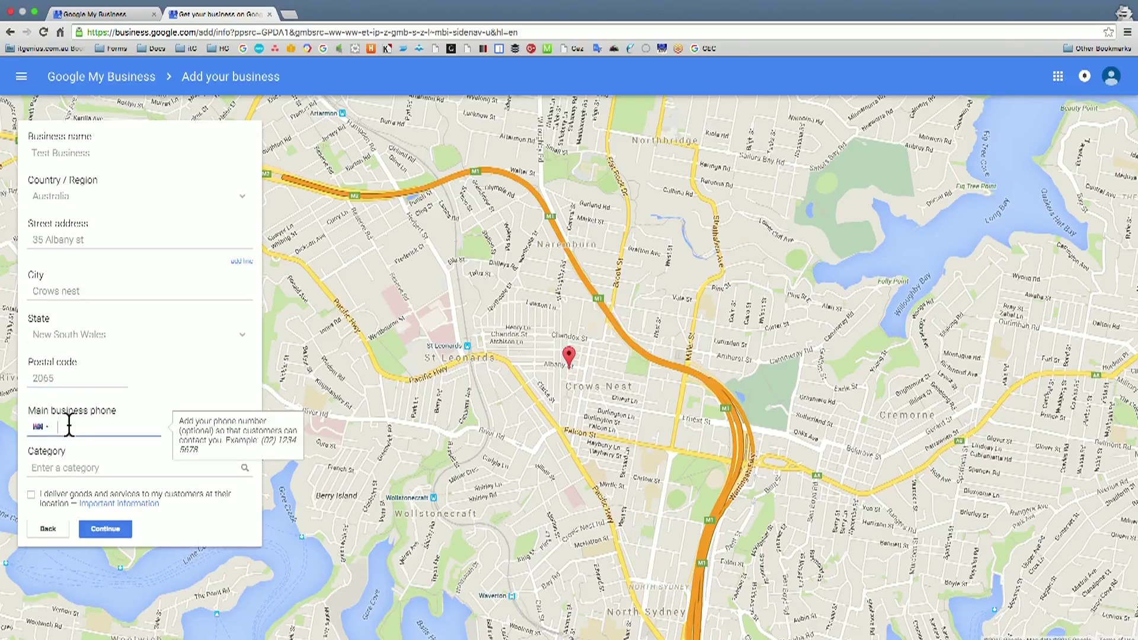
{"action": "left_click", "coordinate": [71, 468]}
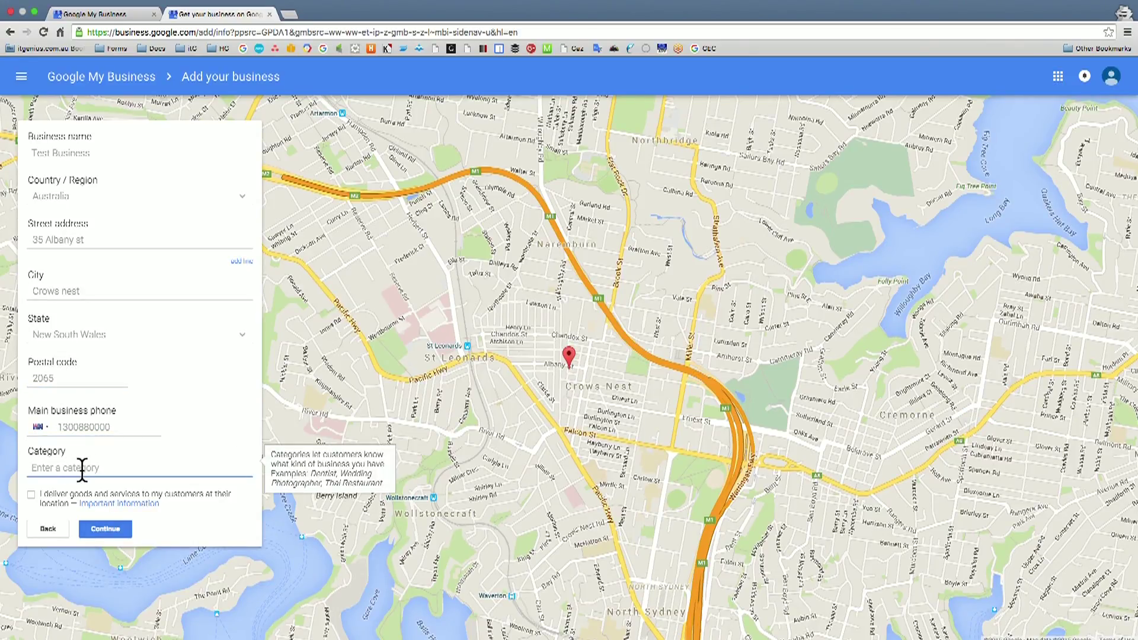
{"action": "type", "text": "Bus"}
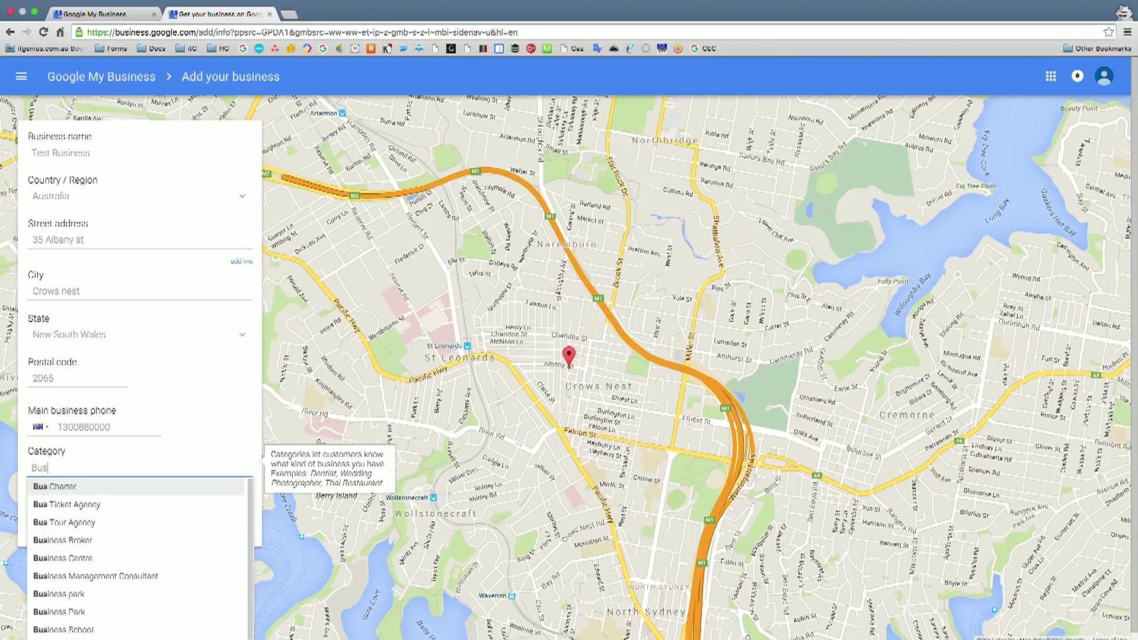
{"action": "type", "text": "iness Ser"}
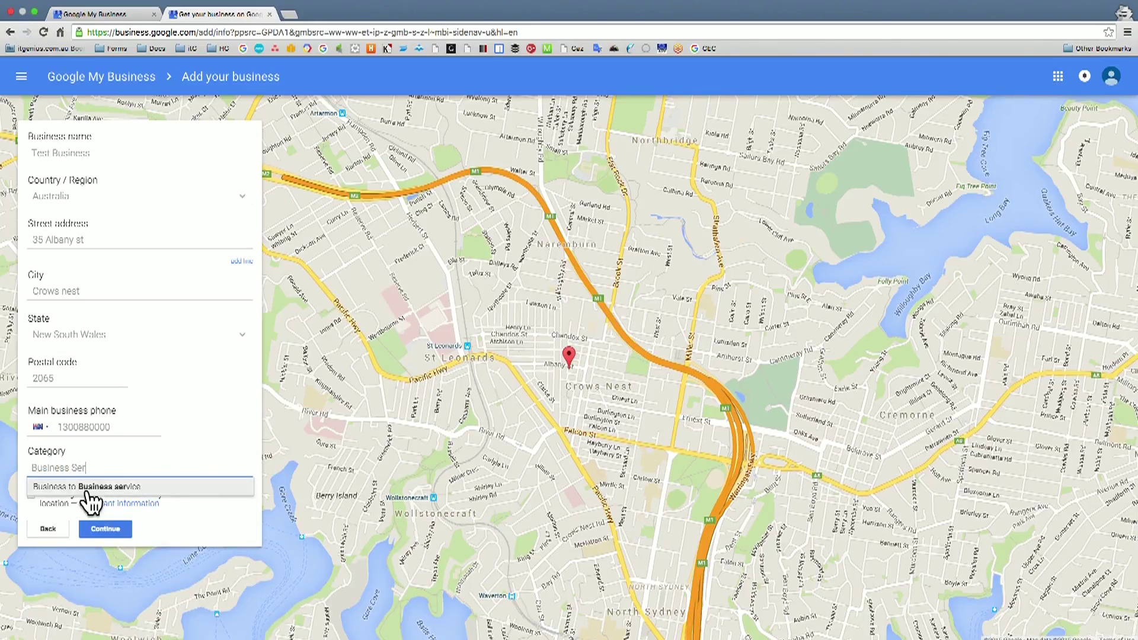
{"action": "left_click", "coordinate": [83, 488]}
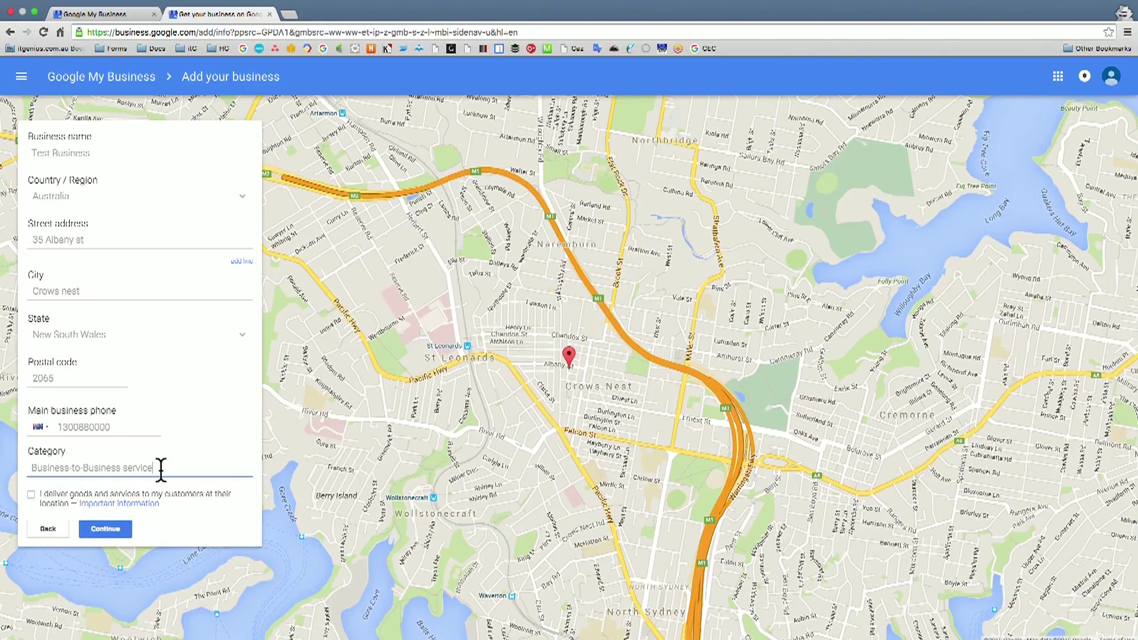
{"action": "left_click", "coordinate": [31, 494]}
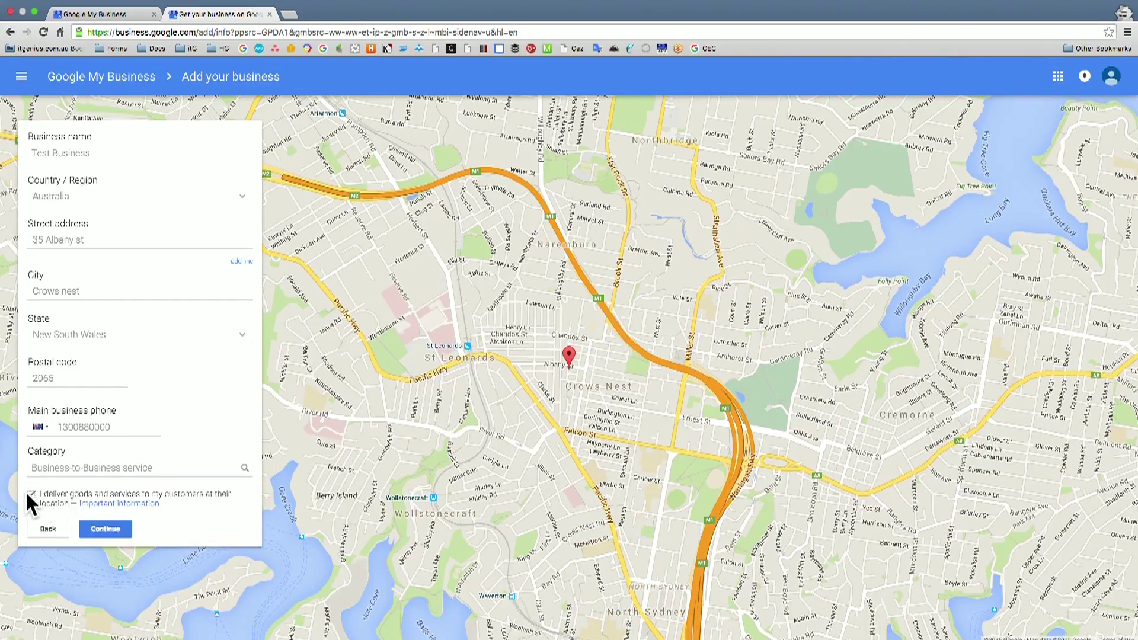
{"action": "left_click", "coordinate": [106, 529]}
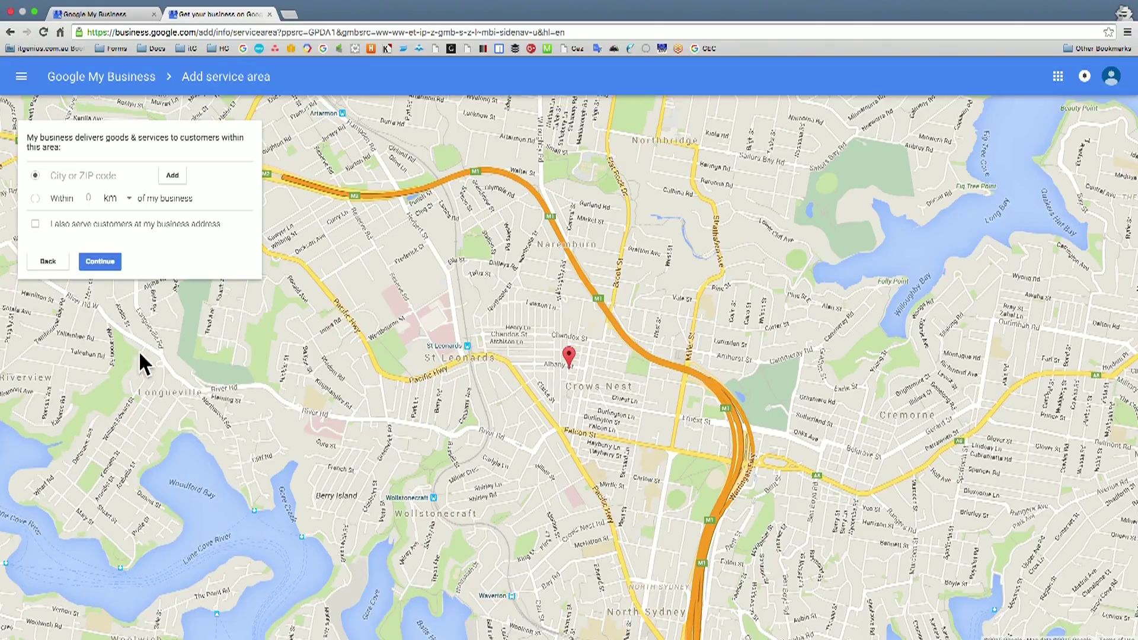
- Set the service area to within 1000 km of the business and continue
{"action": "left_click", "coordinate": [110, 176]}
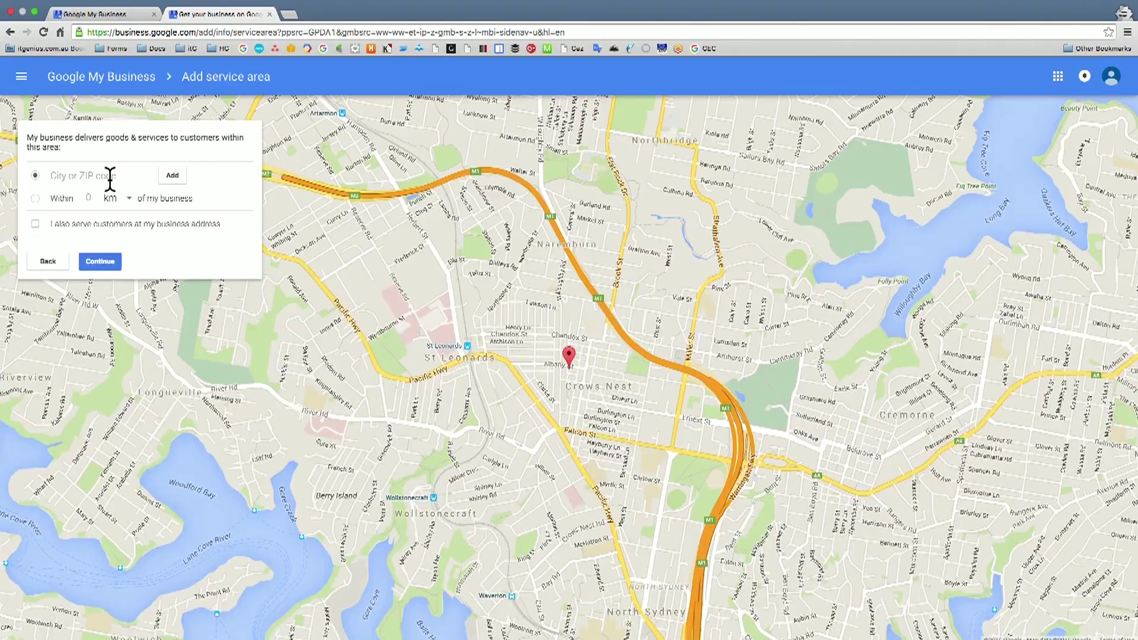
{"action": "left_click", "coordinate": [111, 176]}
{"action": "type", "text": "2000"}
{"action": "left_click", "coordinate": [89, 198]}
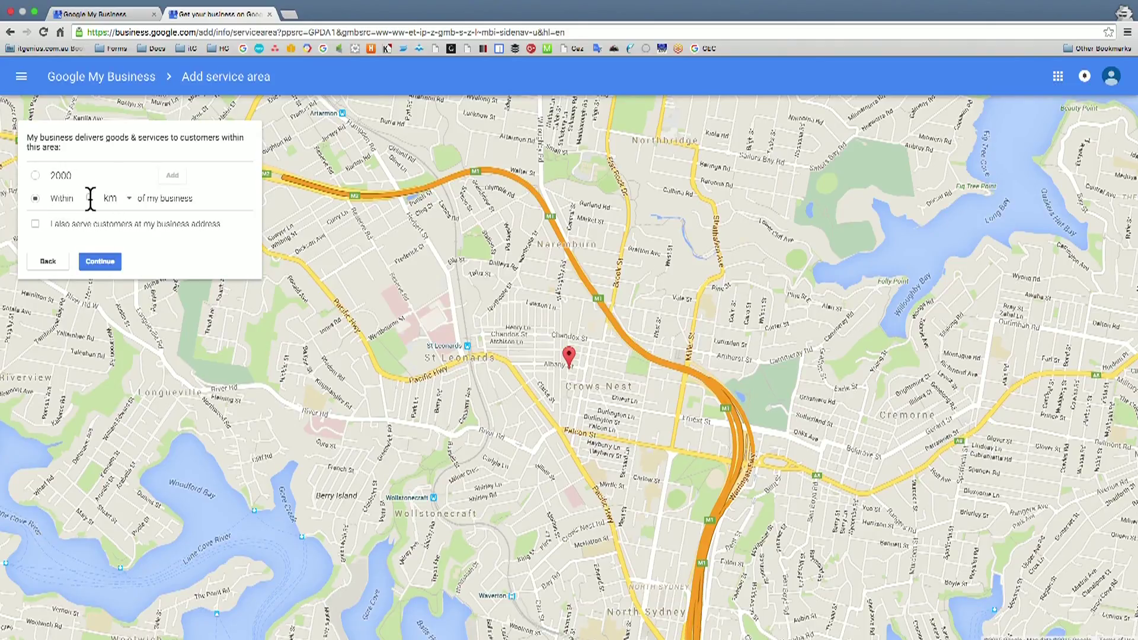
{"action": "type", "text": "1000"}
{"action": "left_click", "coordinate": [171, 198]}
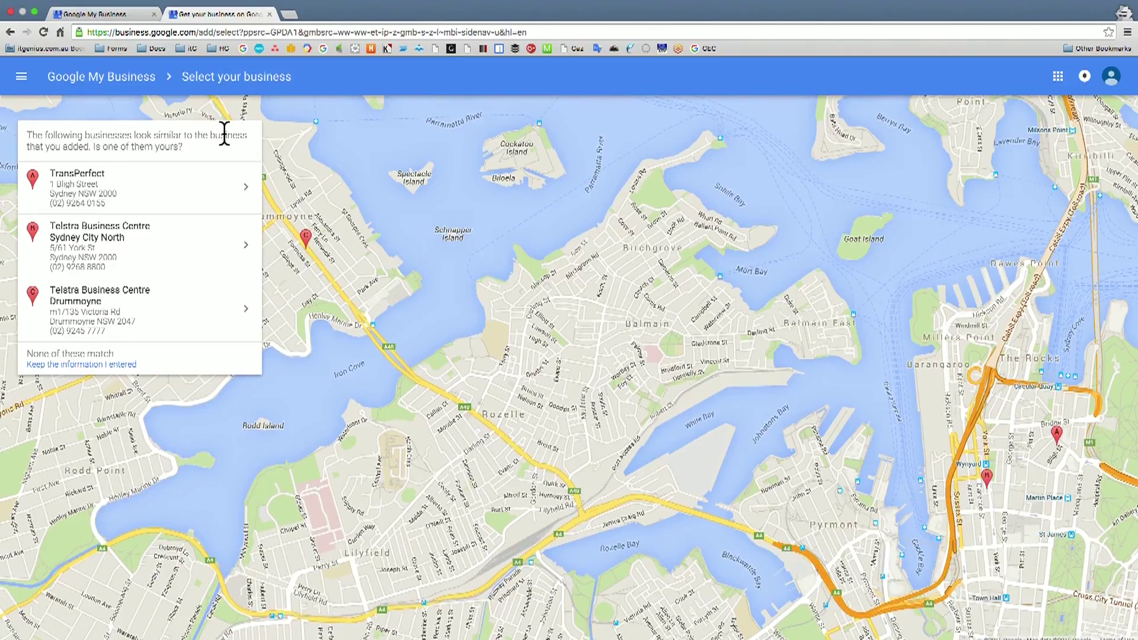
- Keep the new Test Business listing, confirm authorization and accept the terms
{"action": "left_click", "coordinate": [177, 365]}
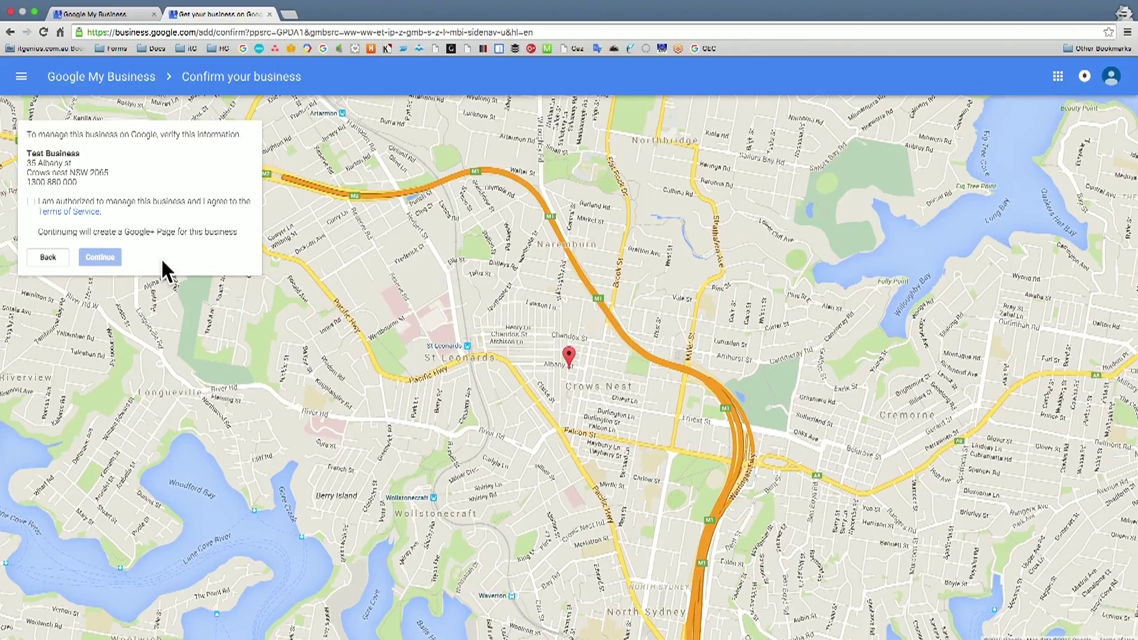
{"action": "left_click", "coordinate": [120, 202]}
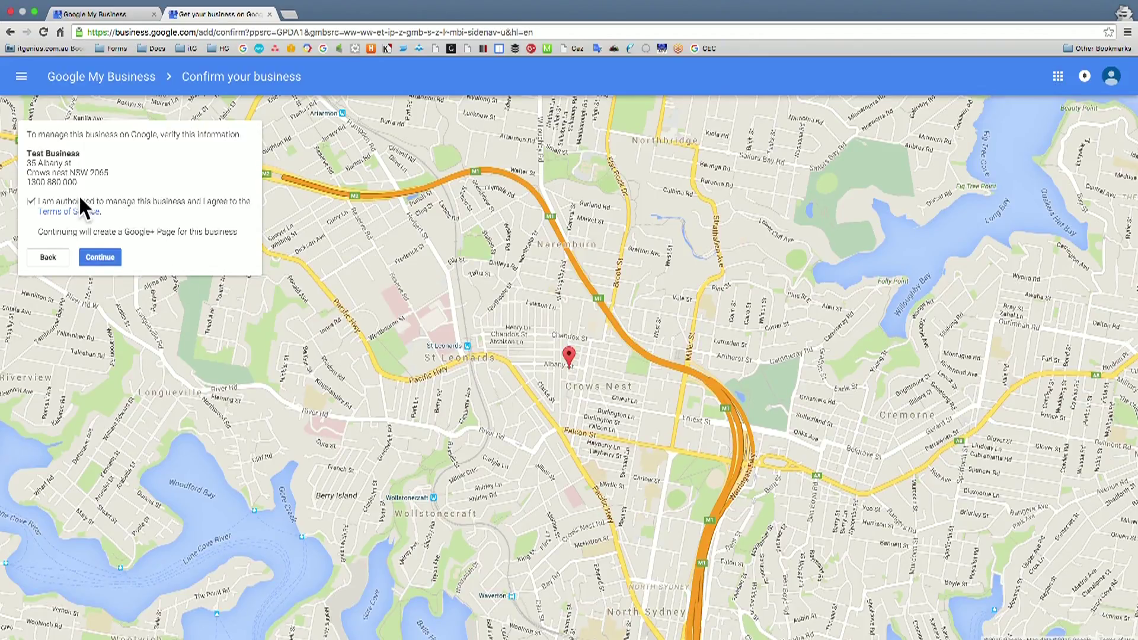
{"action": "left_click", "coordinate": [100, 258]}
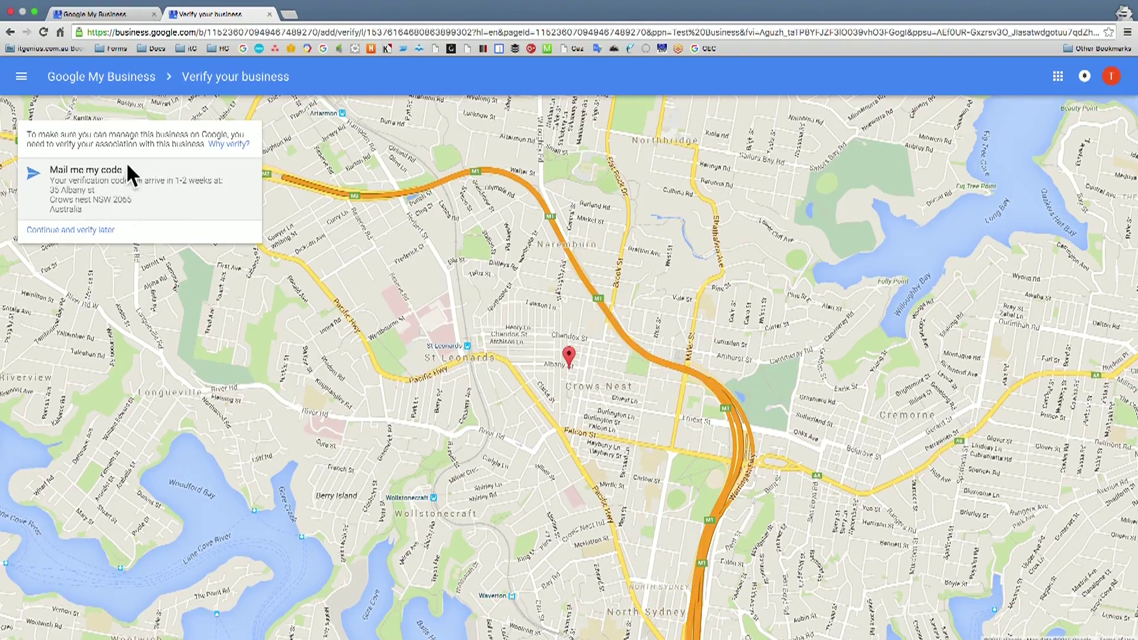
- Choose to continue and verify the business later
{"action": "left_click", "coordinate": [95, 231]}
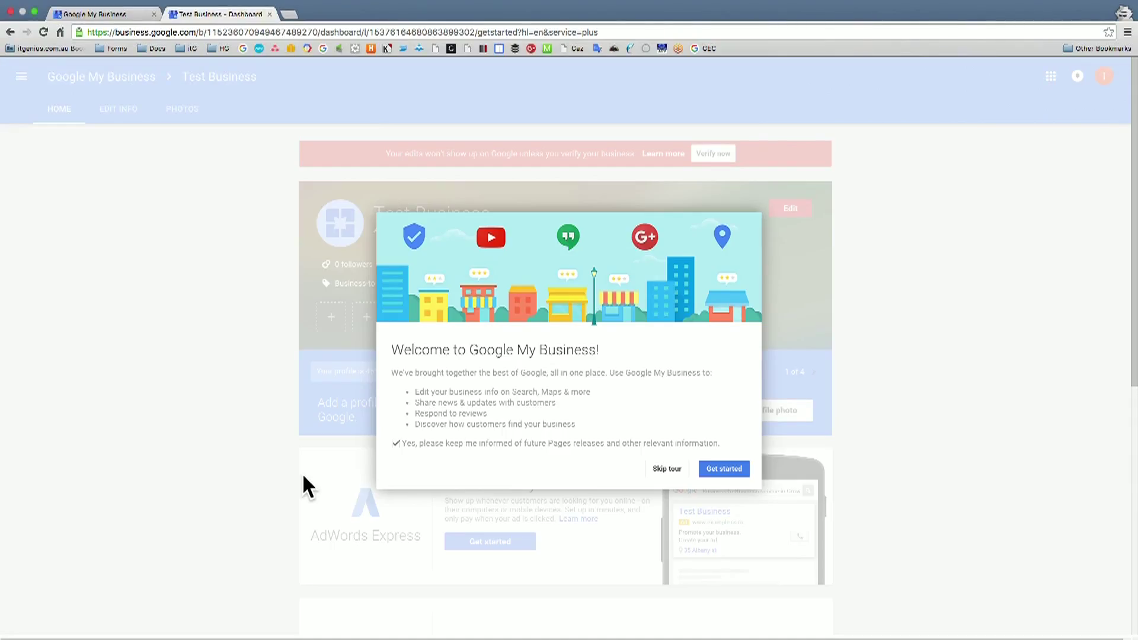
- Step through all the dashboard welcome tour tips and dismiss the tour
{"action": "left_click", "coordinate": [718, 467]}
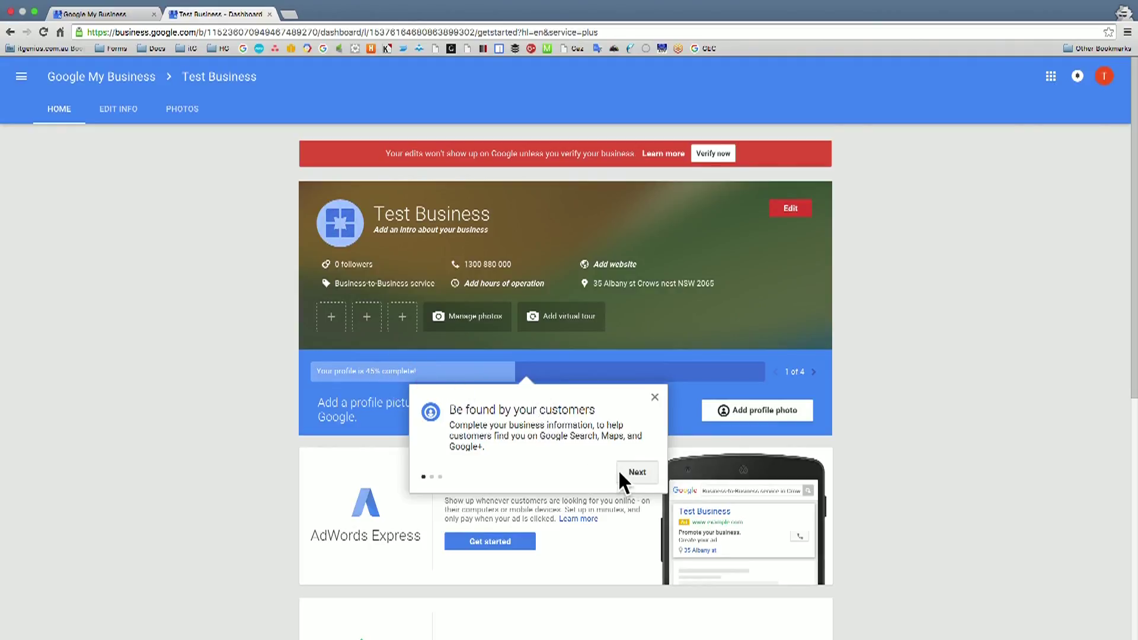
{"action": "left_click", "coordinate": [643, 473]}
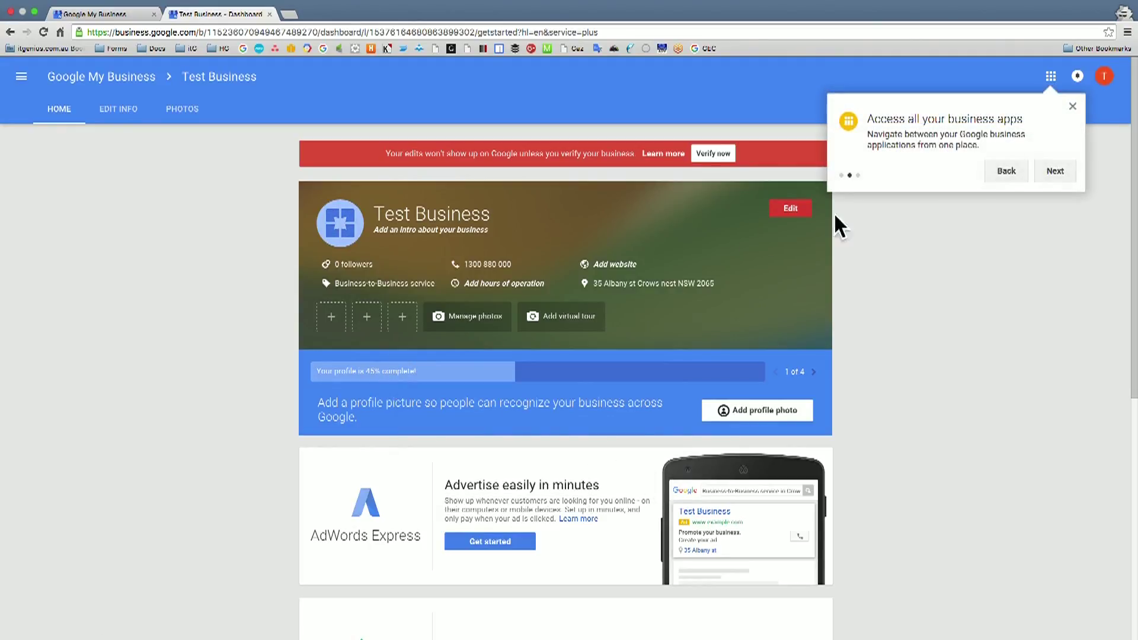
{"action": "left_click", "coordinate": [1053, 76]}
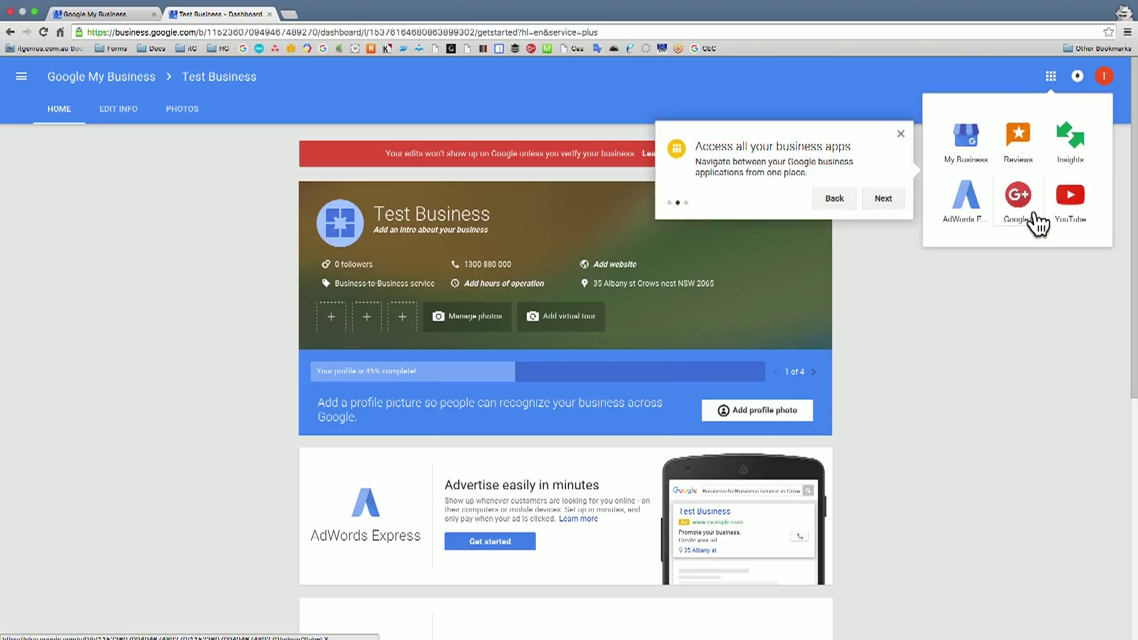
{"action": "left_click", "coordinate": [1051, 80]}
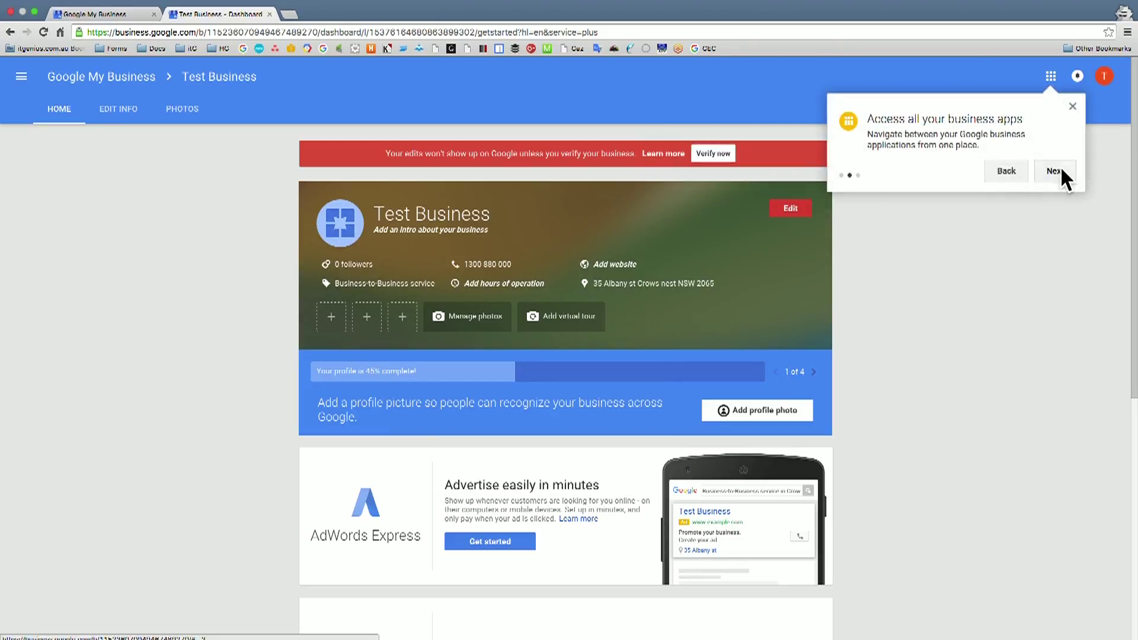
{"action": "left_click", "coordinate": [1061, 170]}
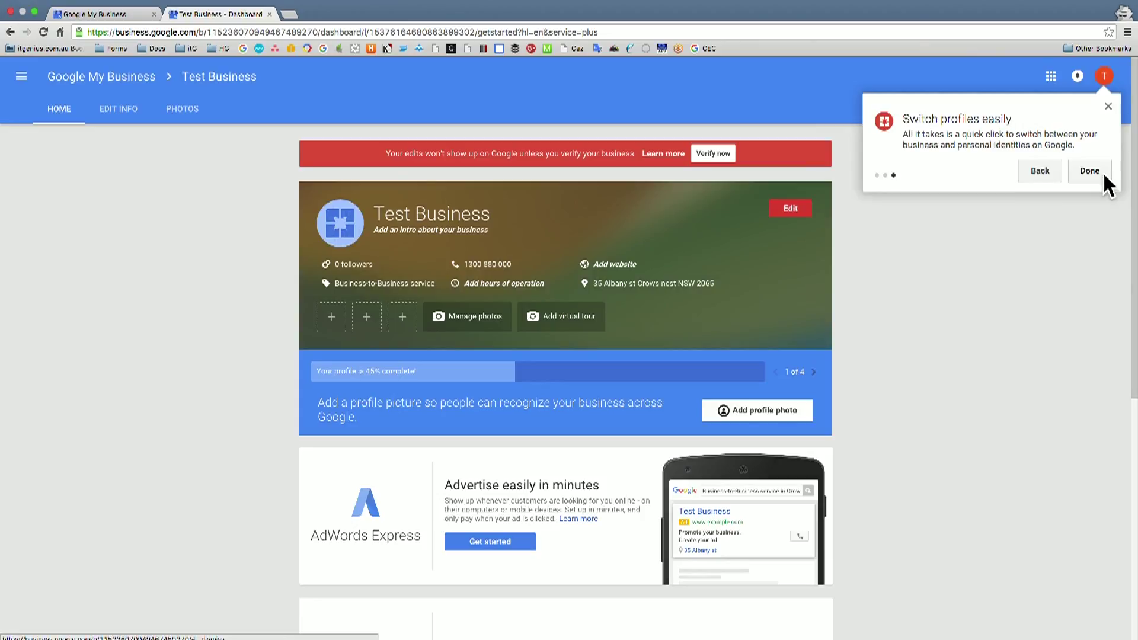
{"action": "left_click", "coordinate": [1090, 172]}
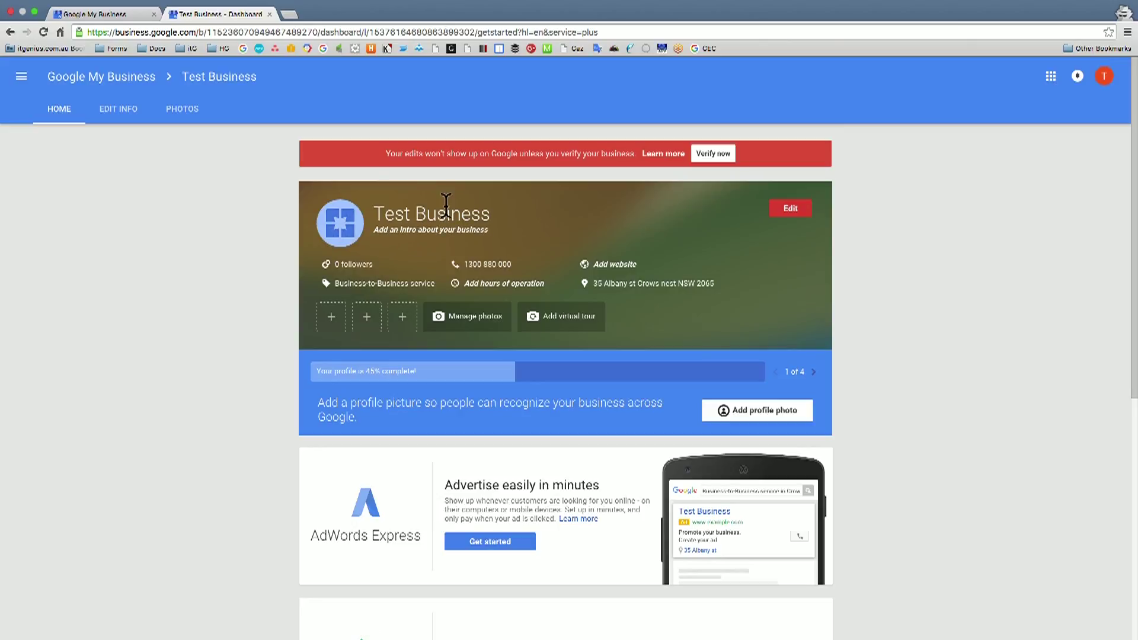
- Write the introduction 'A quick overview of our services' for Test Business
{"action": "left_click", "coordinate": [418, 231]}
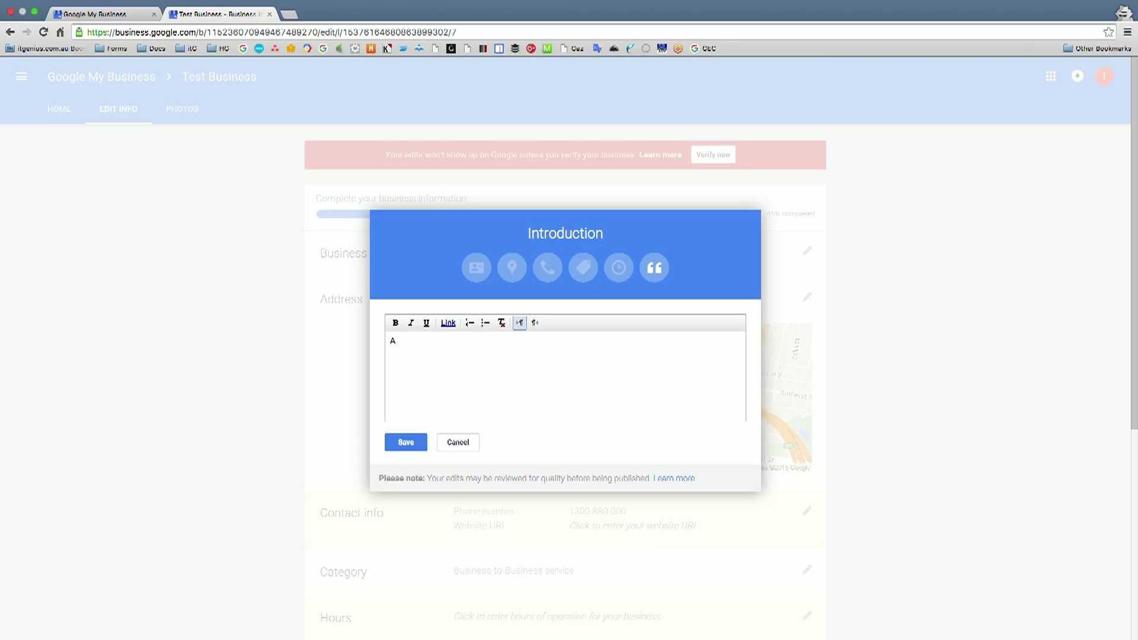
{"action": "type", "text": "of our services"}
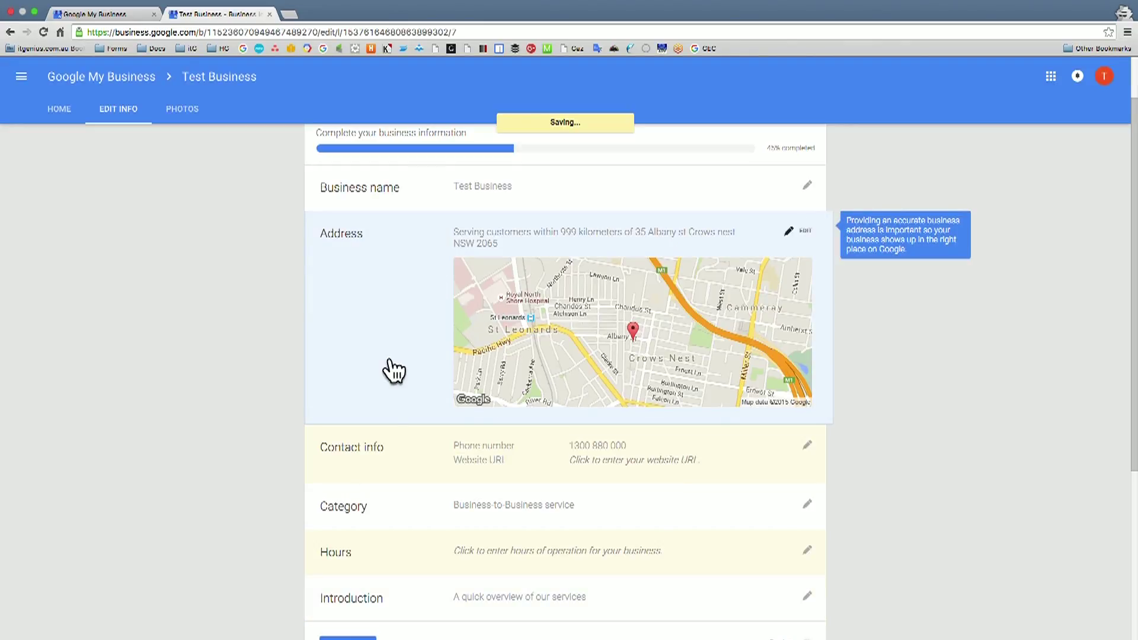
{"action": "scroll", "coordinate": [385, 408], "scroll_direction": "down", "scroll_amount": 3}
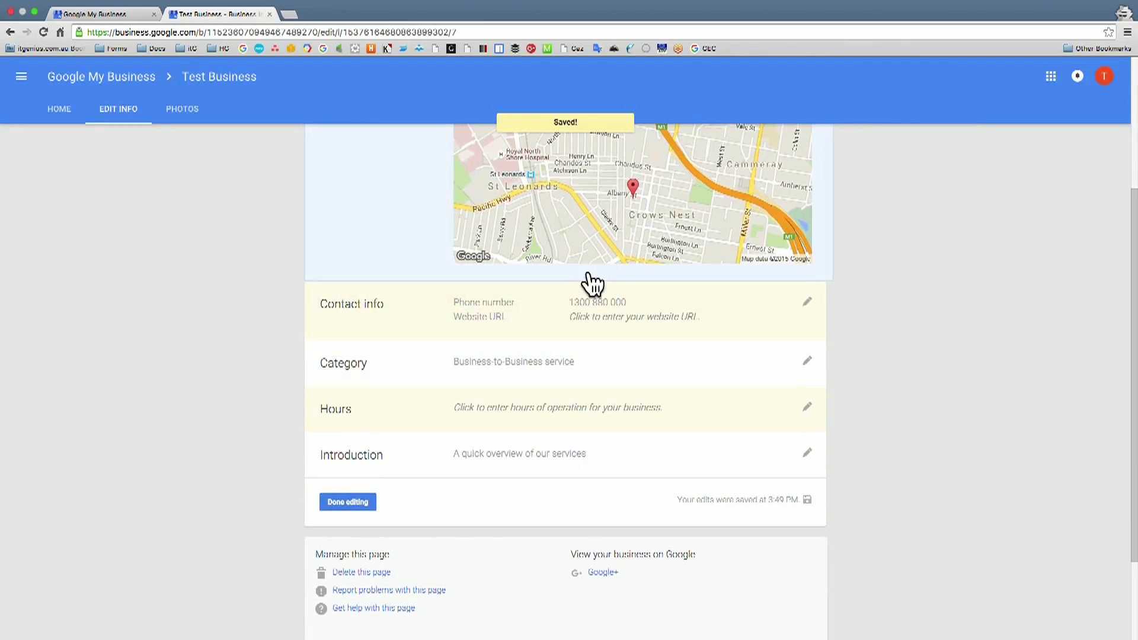
{"action": "scroll", "coordinate": [529, 431], "scroll_direction": "up", "scroll_amount": 5}
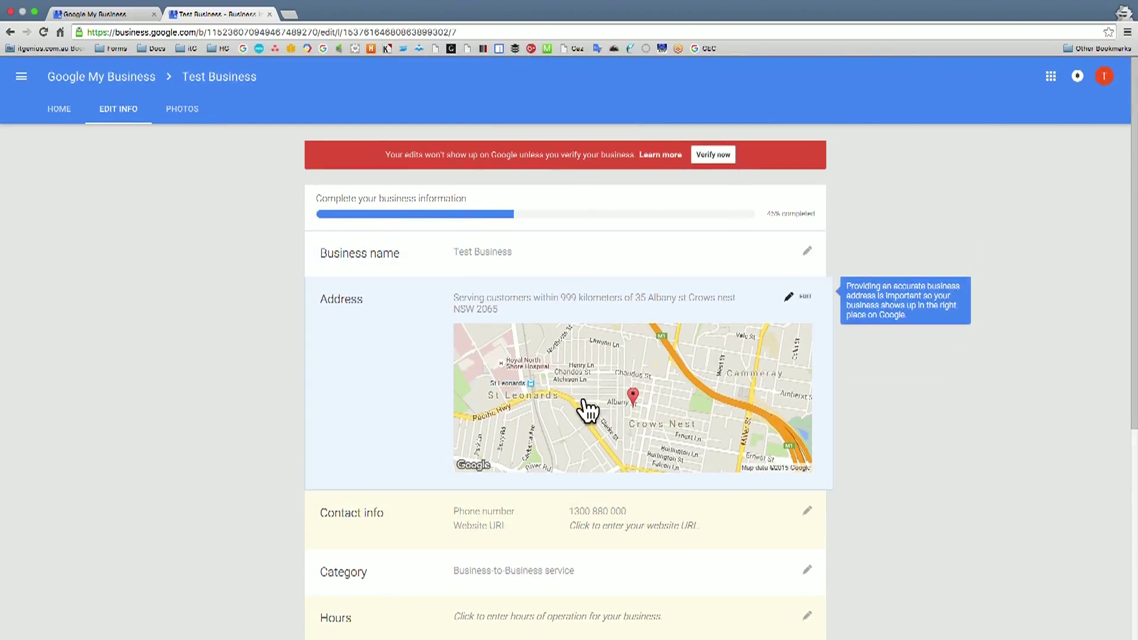
{"action": "scroll", "coordinate": [590, 415], "scroll_direction": "down", "scroll_amount": 3}
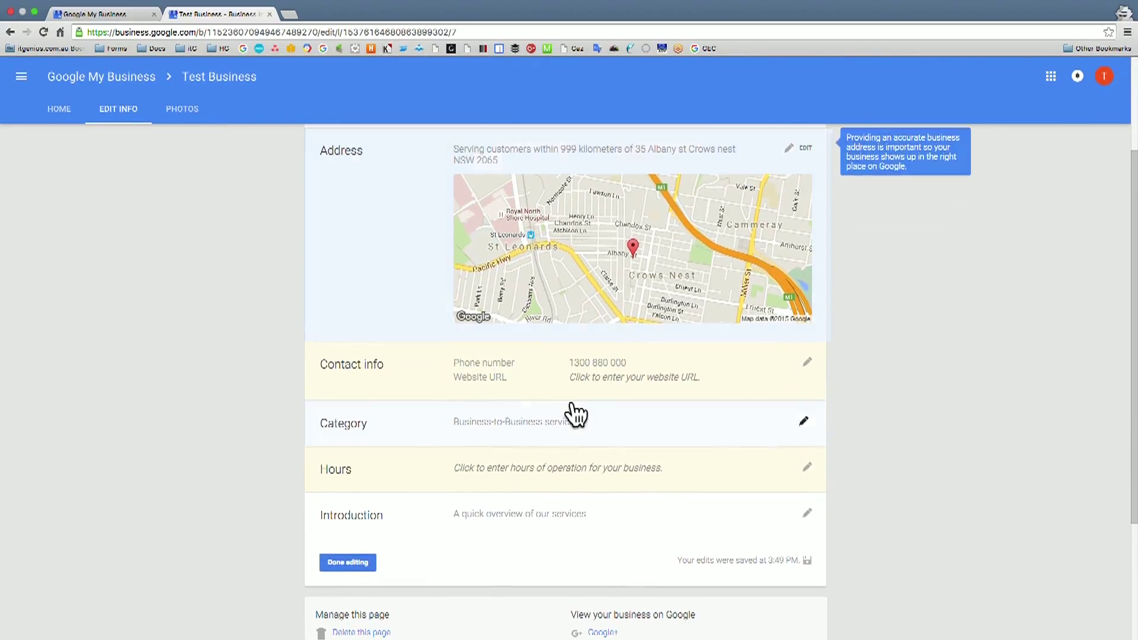
- Add the website URL to Test Business's contact info and save
{"action": "left_click", "coordinate": [526, 381]}
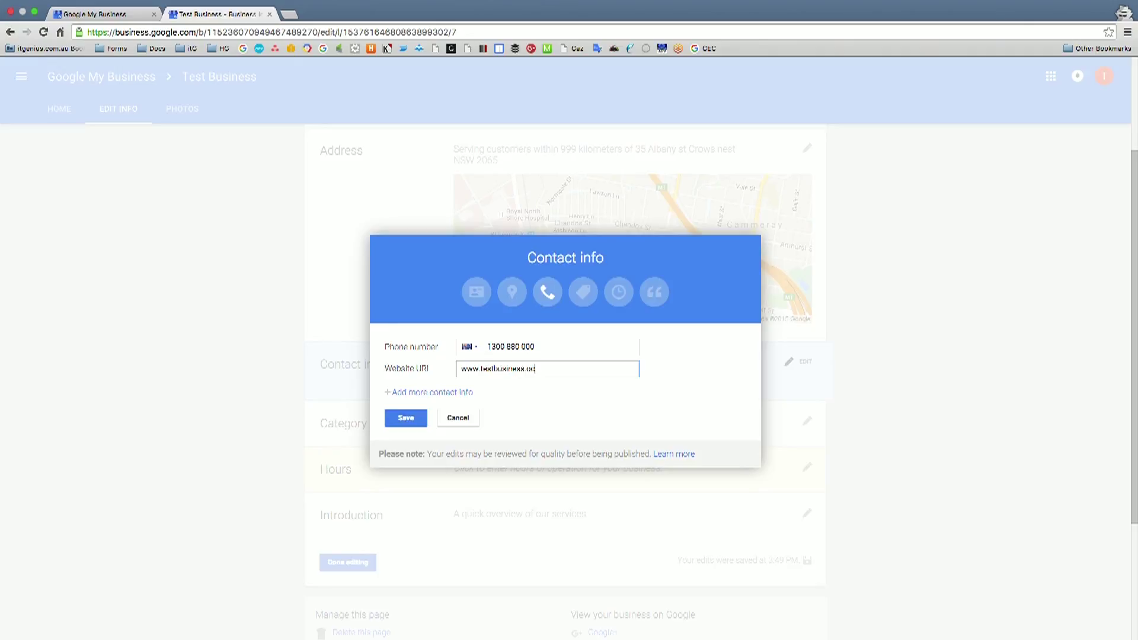
{"action": "left_click", "coordinate": [406, 415]}
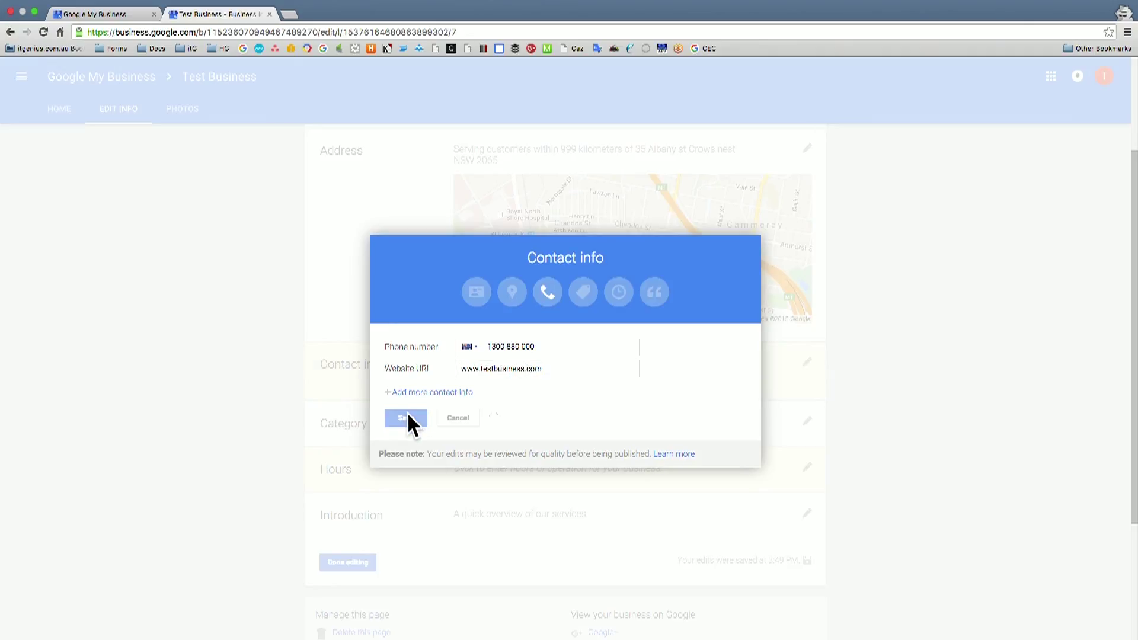